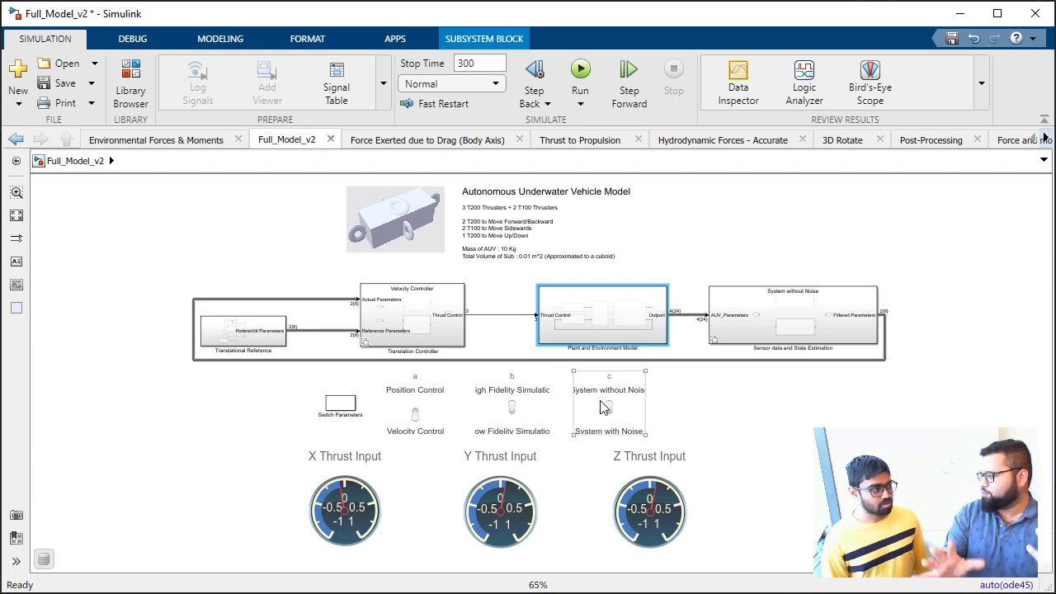
Drill through Propulsion Forces & Moments and Input commands to Thrust into PWM Signals to Thrust
{"action": "double_click", "coordinate": [597, 320]}
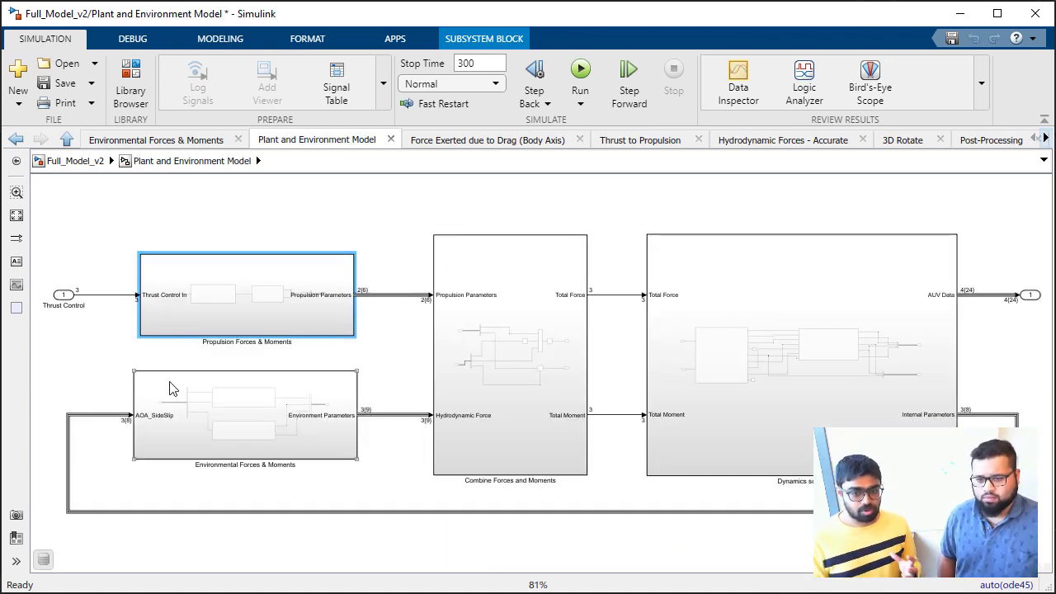
{"action": "double_click", "coordinate": [236, 334]}
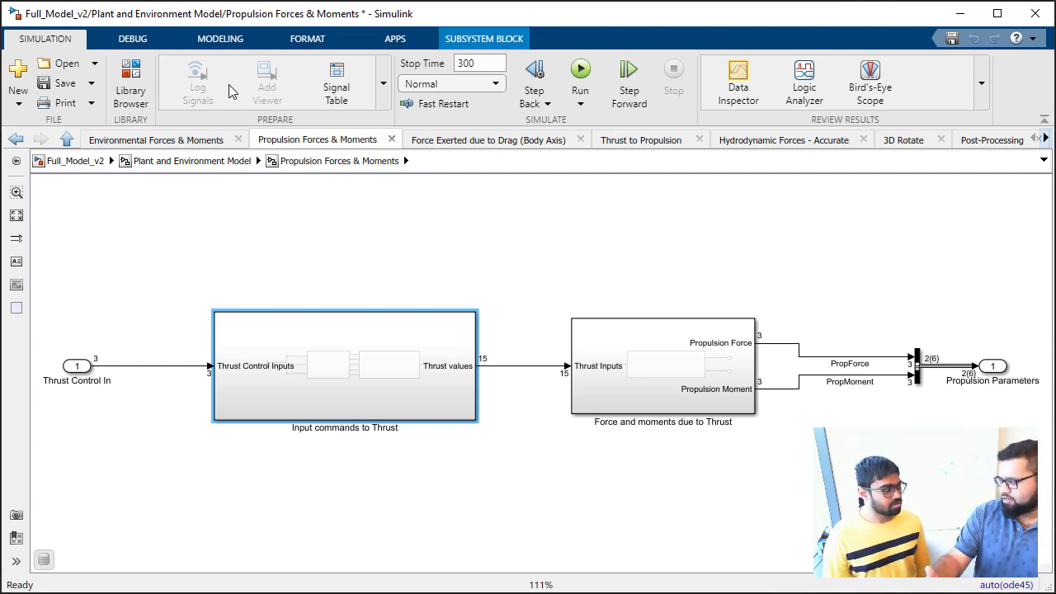
{"action": "double_click", "coordinate": [436, 366]}
{"action": "left_click", "coordinate": [780, 382]}
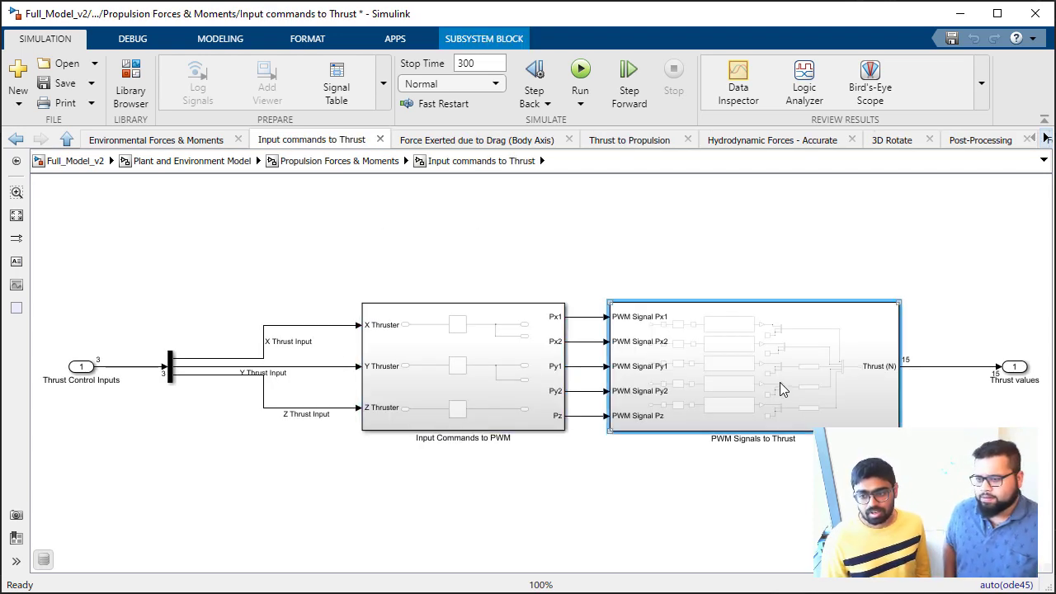
{"action": "double_click", "coordinate": [779, 383]}
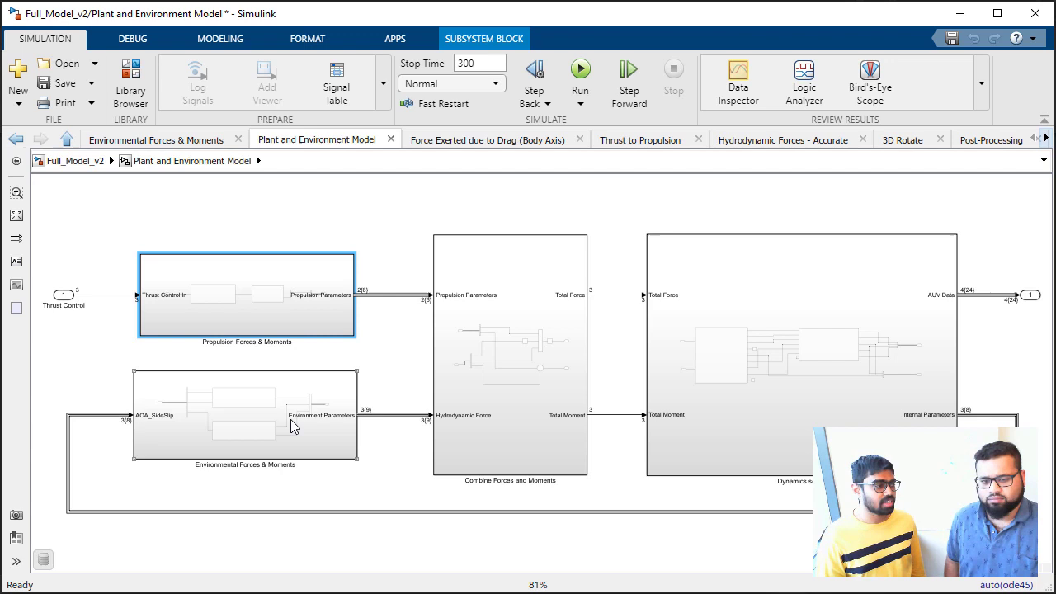
Check the Hydrostatic Forces Environment Model parameters (density 997, volume 0.01, mass 10) and go back up
{"action": "double_click", "coordinate": [292, 425]}
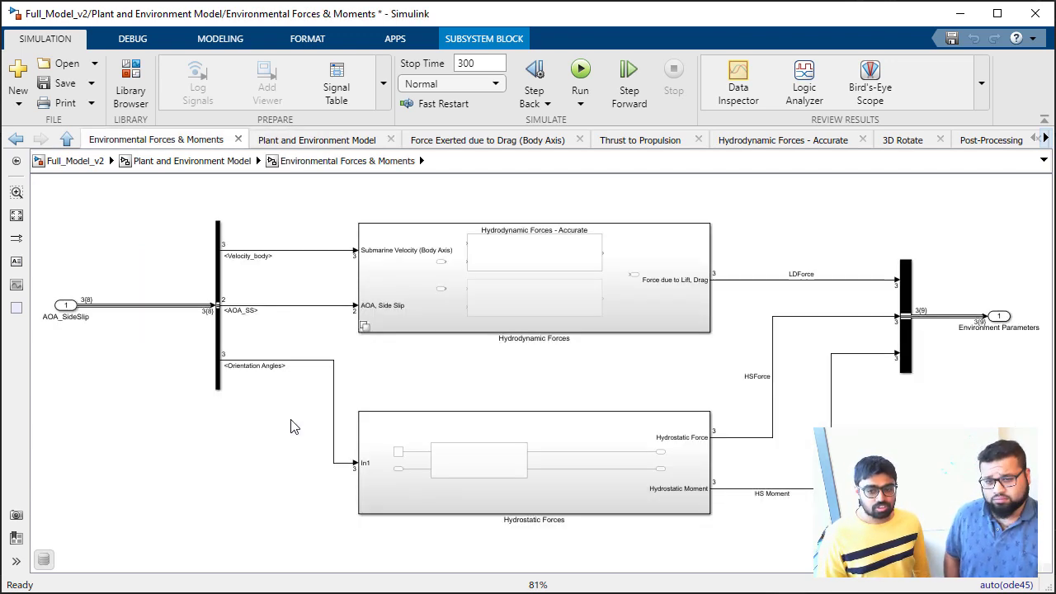
{"action": "double_click", "coordinate": [590, 449]}
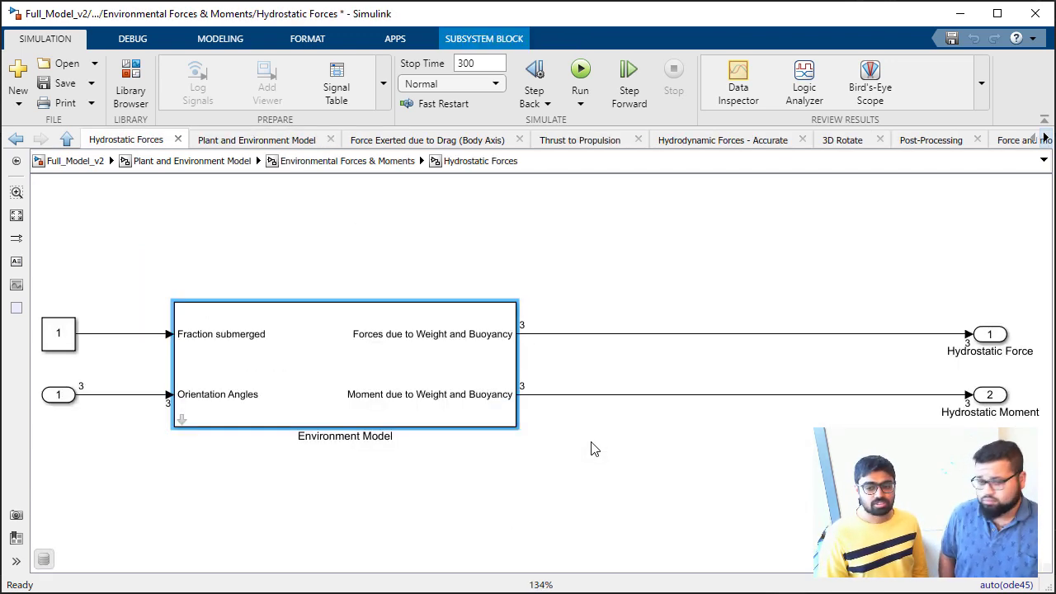
{"action": "double_click", "coordinate": [412, 373]}
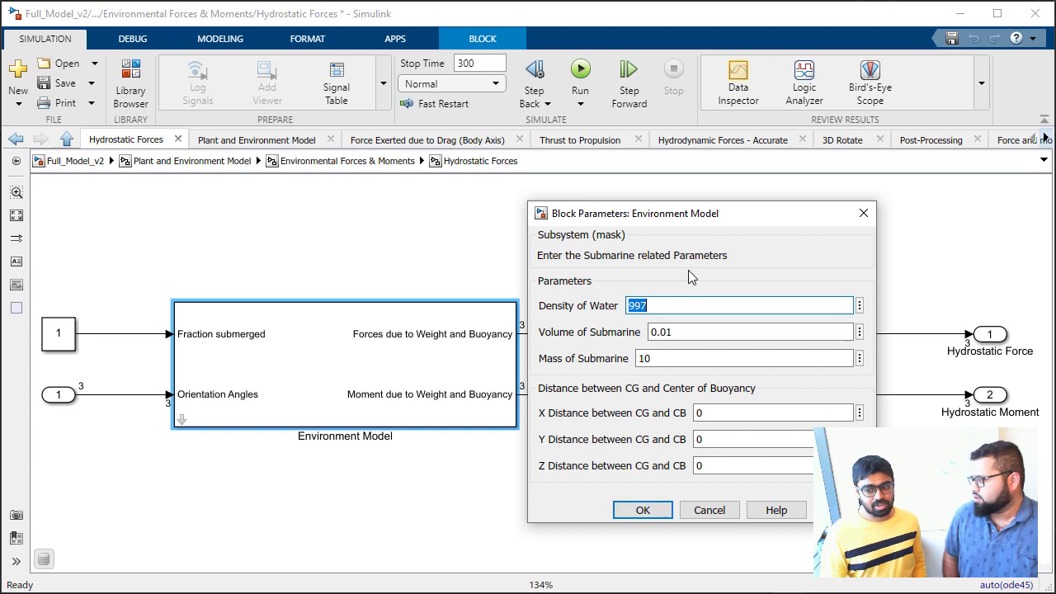
{"action": "left_click", "coordinate": [642, 510]}
{"action": "left_click", "coordinate": [346, 161]}
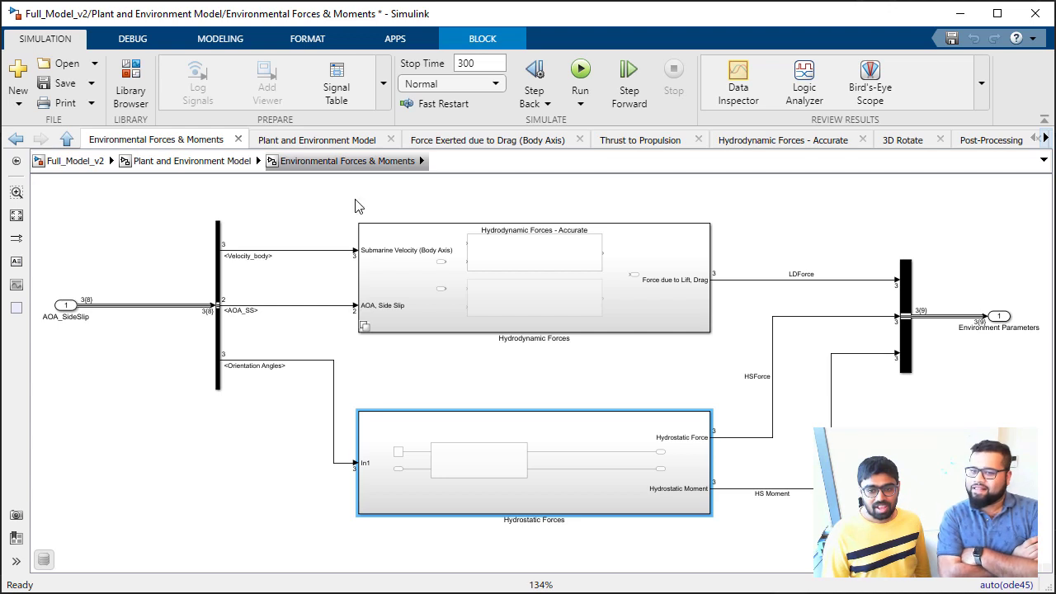
{"action": "left_click", "coordinate": [450, 393]}
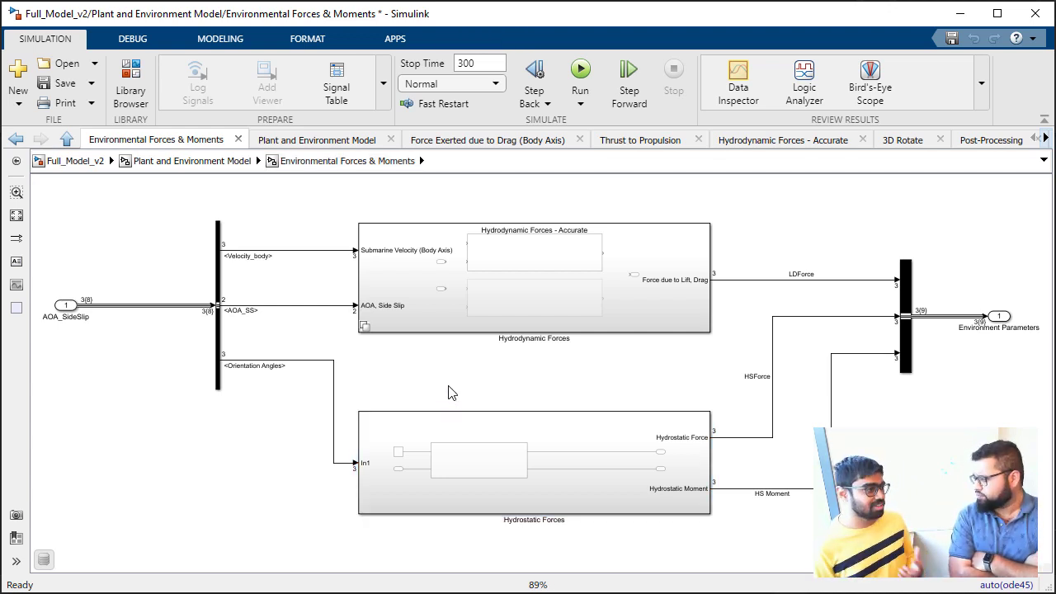
Inspect the Hydrodynamic Forces variant's Accurate and Basic options, then climb back to Plant and Environment Model
{"action": "left_click", "coordinate": [488, 295]}
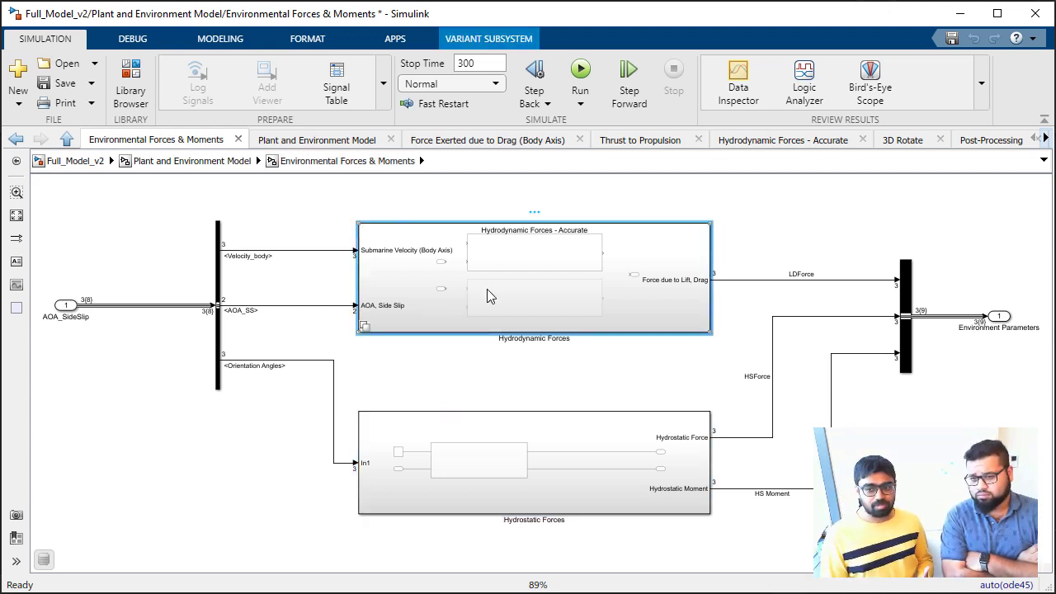
{"action": "double_click", "coordinate": [487, 292]}
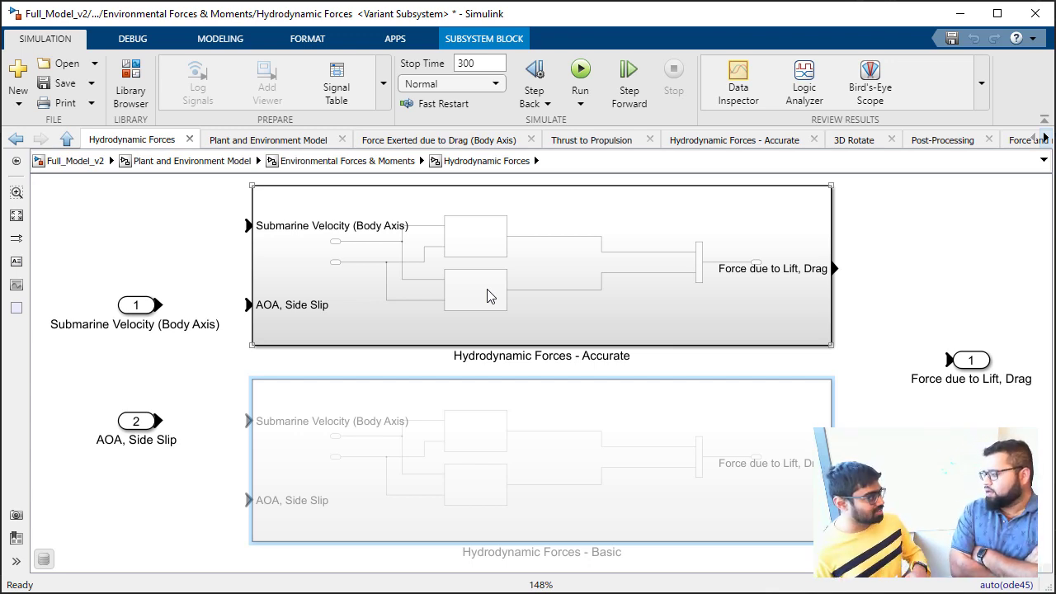
{"action": "left_click", "coordinate": [355, 163]}
{"action": "left_click", "coordinate": [228, 165]}
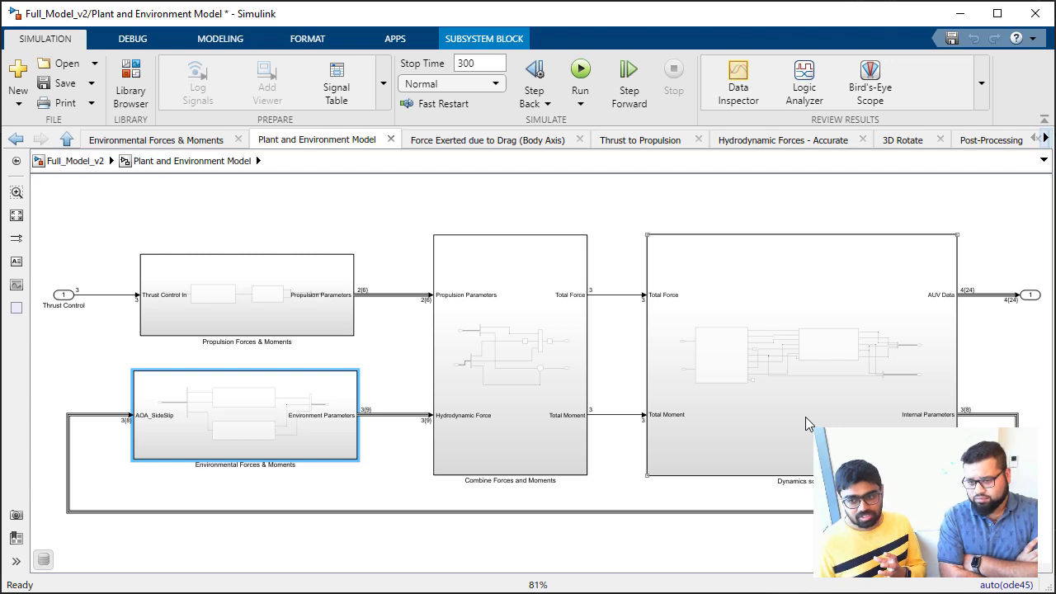
Inspect the Dynamics solver's 6DOF (Euler Angles) block, then climb back to Full_Model_v2
{"action": "double_click", "coordinate": [806, 419]}
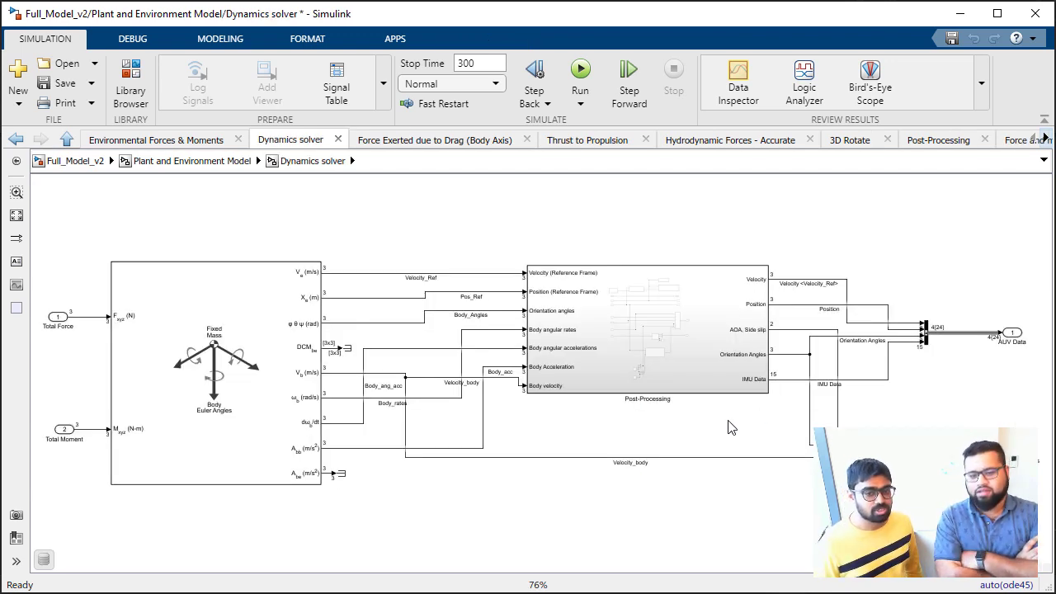
{"action": "left_click", "coordinate": [227, 381]}
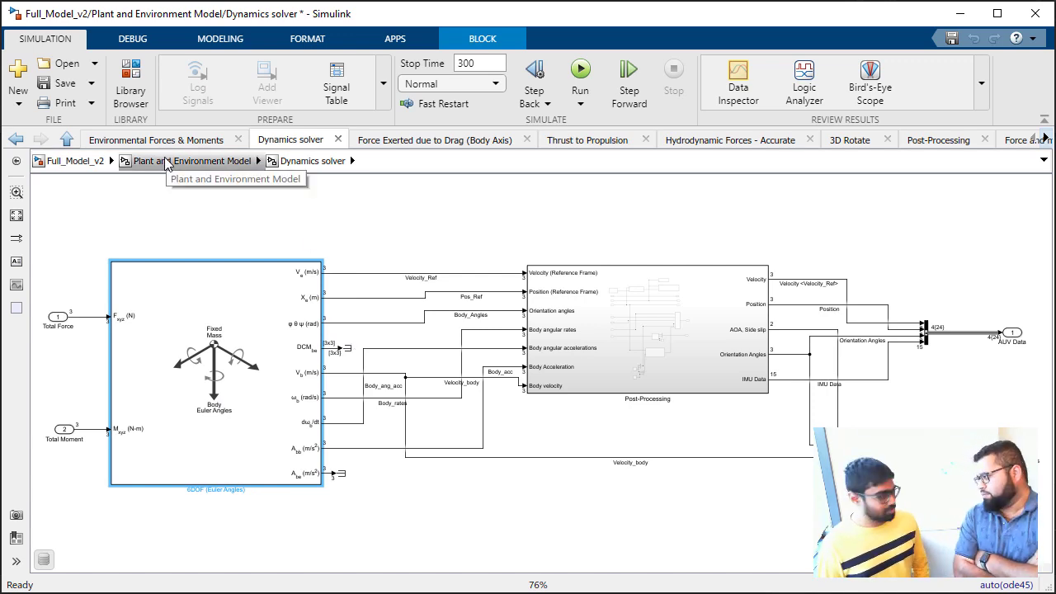
{"action": "left_click", "coordinate": [165, 163]}
{"action": "left_click", "coordinate": [74, 161]}
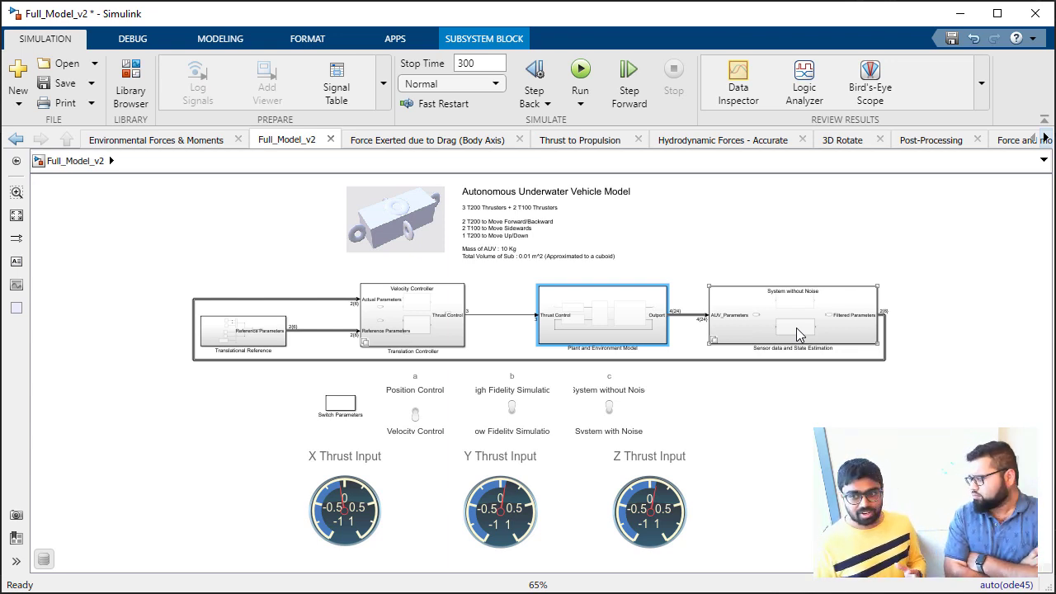
Drill through Sensor data and State Estimation and System With Noise into the Sensor (IMU) subsystem
{"action": "double_click", "coordinate": [796, 329]}
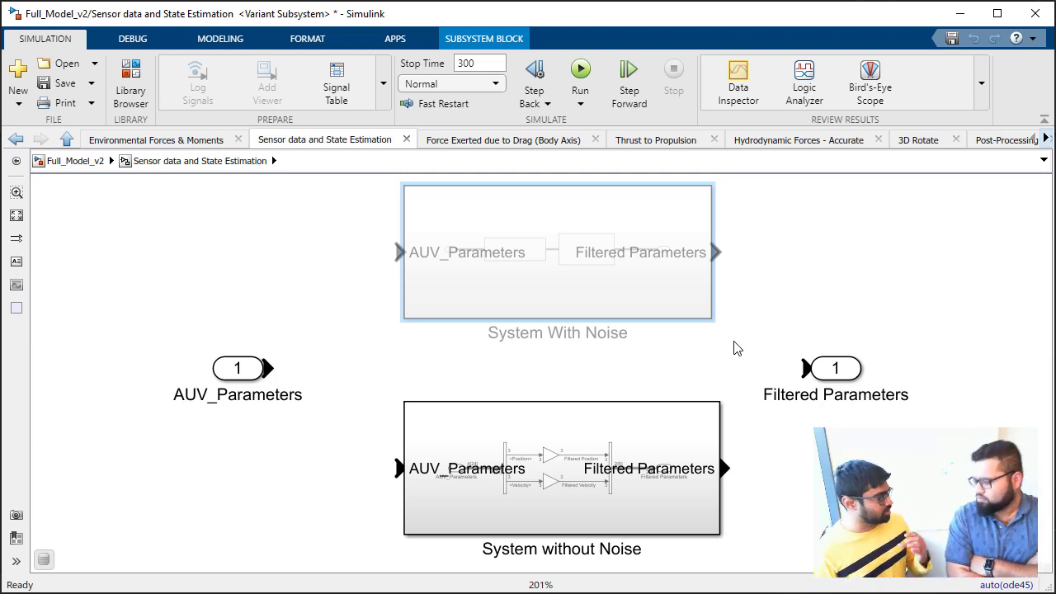
{"action": "double_click", "coordinate": [668, 298]}
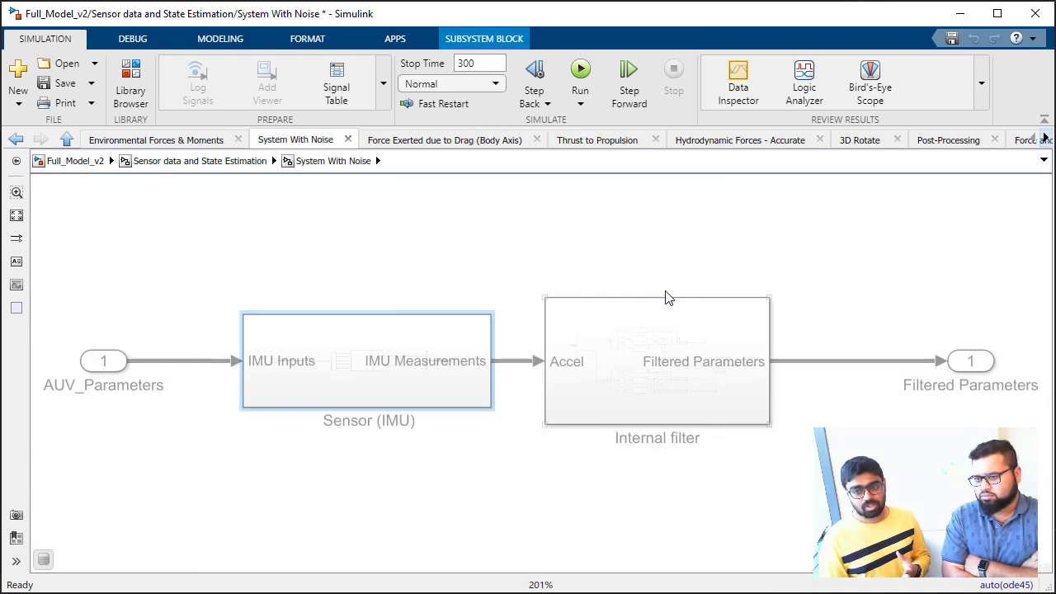
{"action": "double_click", "coordinate": [321, 386]}
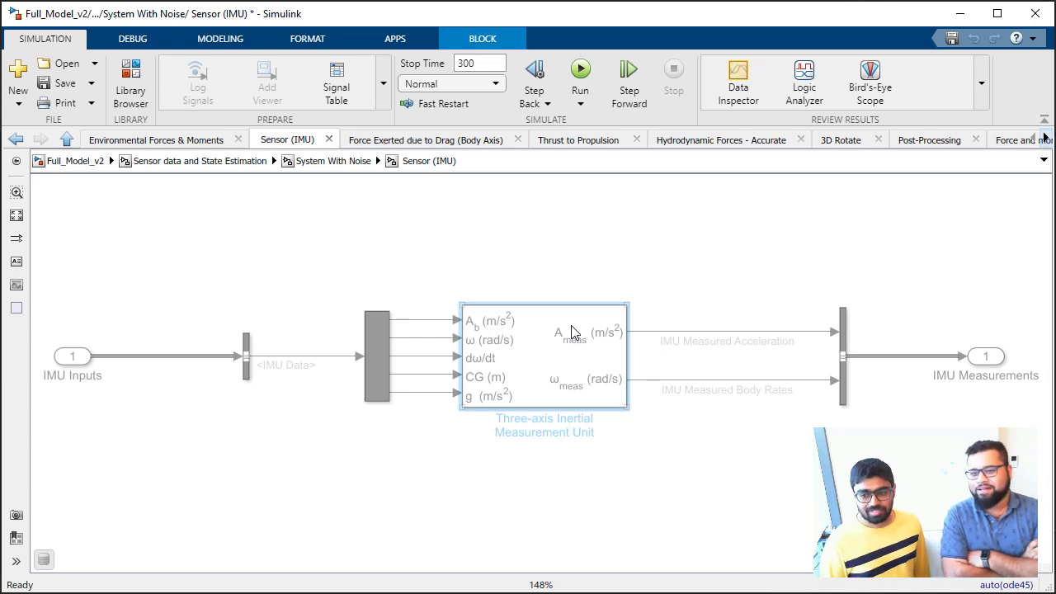
{"action": "left_click", "coordinate": [334, 161]}
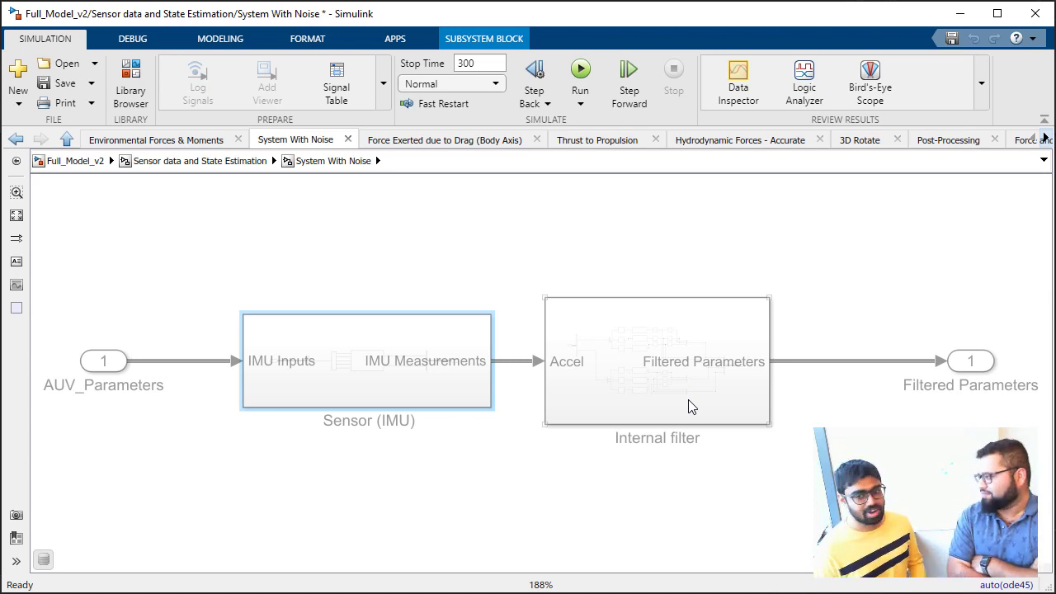
Inspect the Internal filter's lowpass and integrator chains, then climb back to Full_Model_v2
{"action": "double_click", "coordinate": [692, 405]}
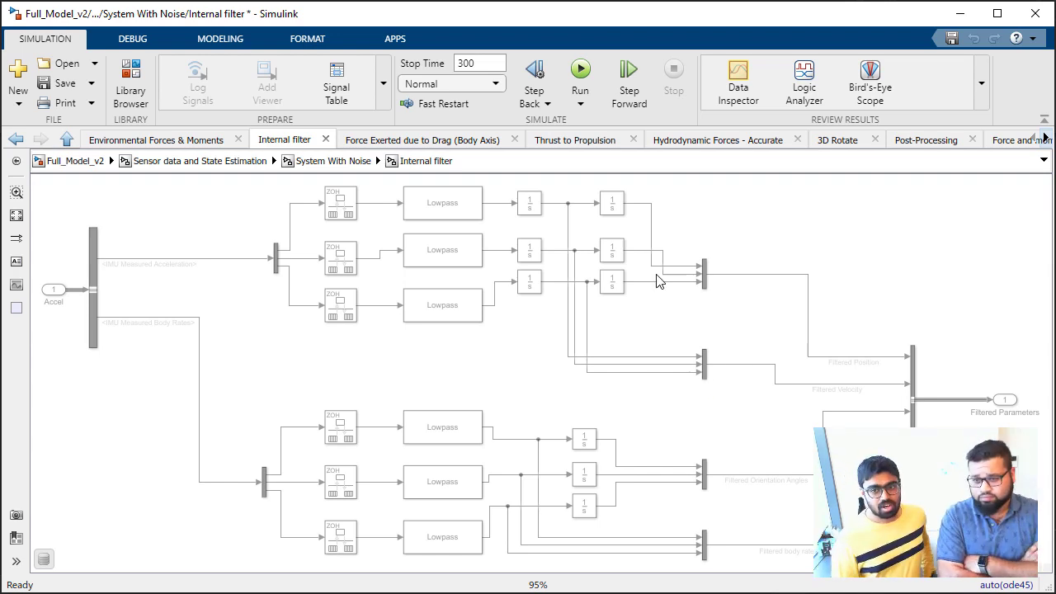
{"action": "left_click", "coordinate": [294, 162]}
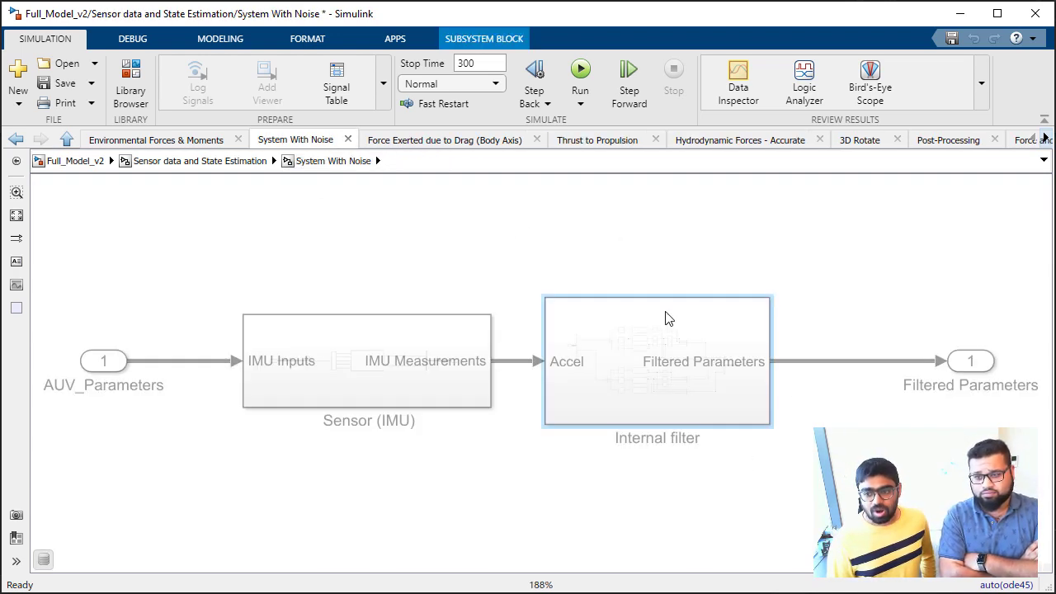
{"action": "key", "text": "Escape"}
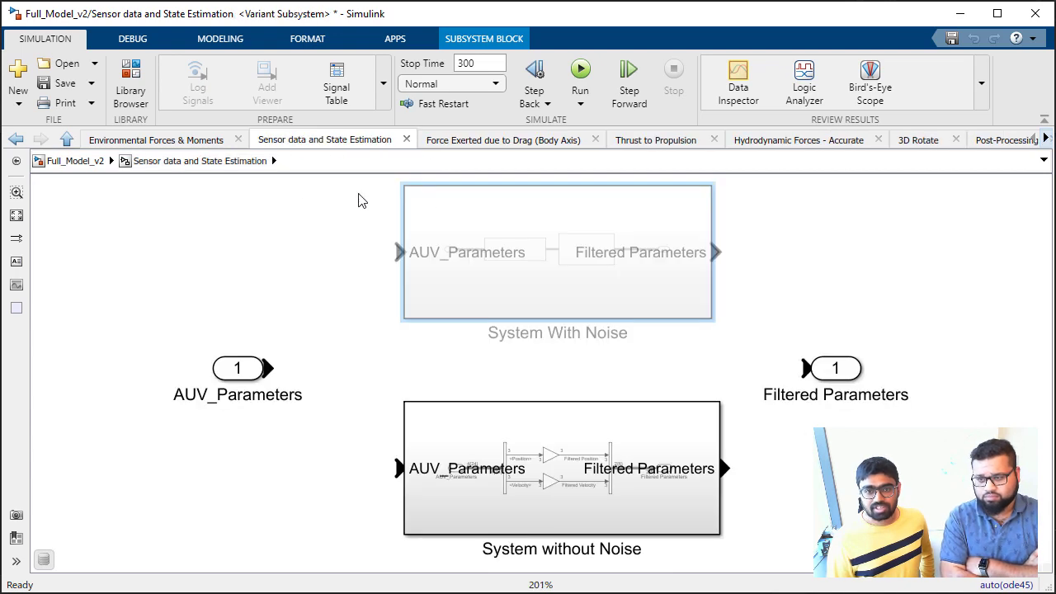
{"action": "left_click", "coordinate": [76, 161]}
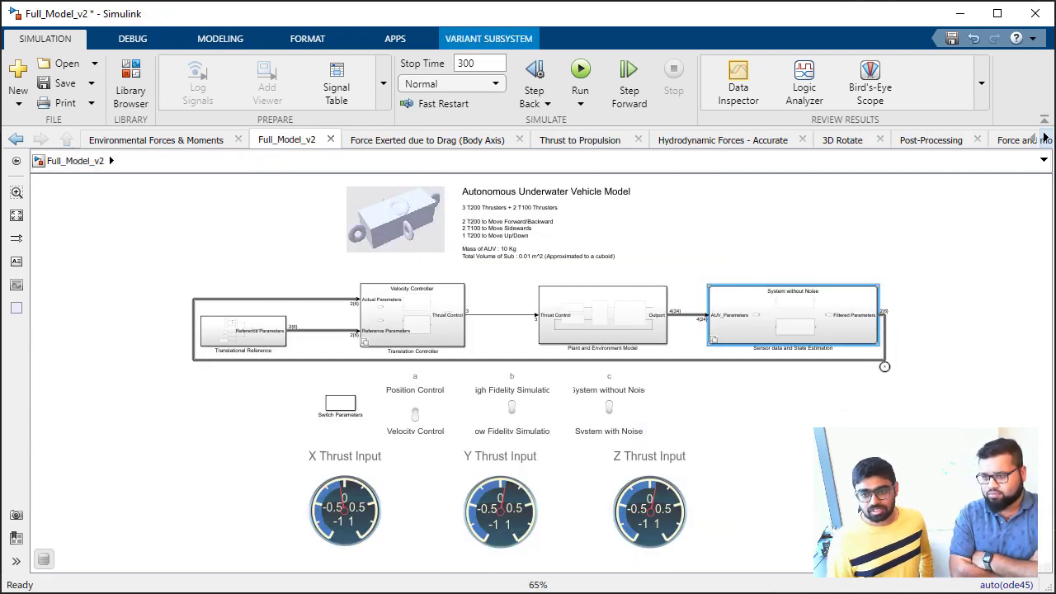
Inspect the Translation Controller's Velocity Controller PID-and-saturation loops, then return to Full_Model_v2
{"action": "double_click", "coordinate": [407, 319]}
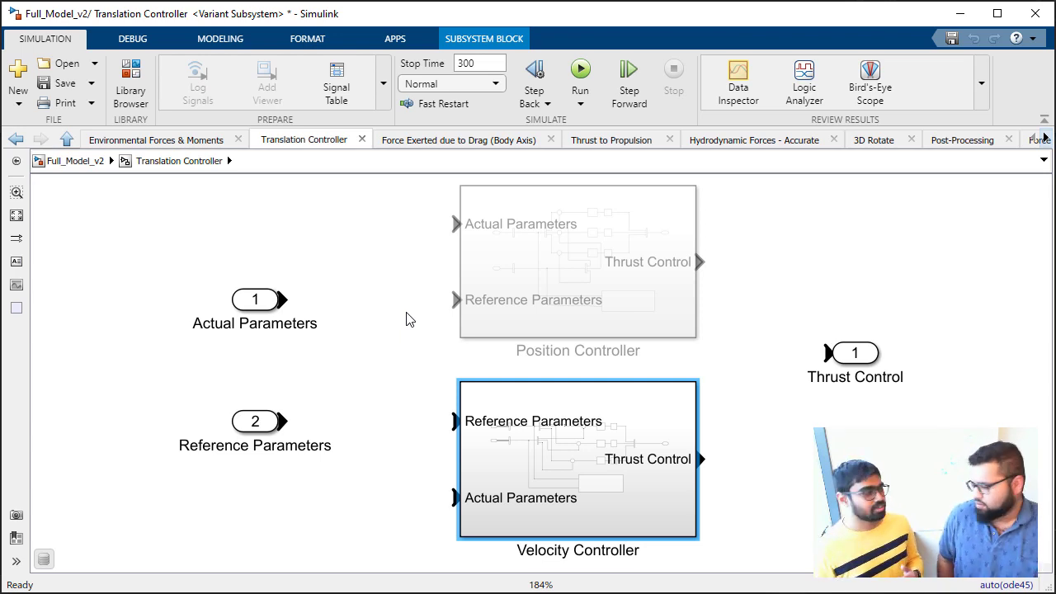
{"action": "double_click", "coordinate": [515, 448]}
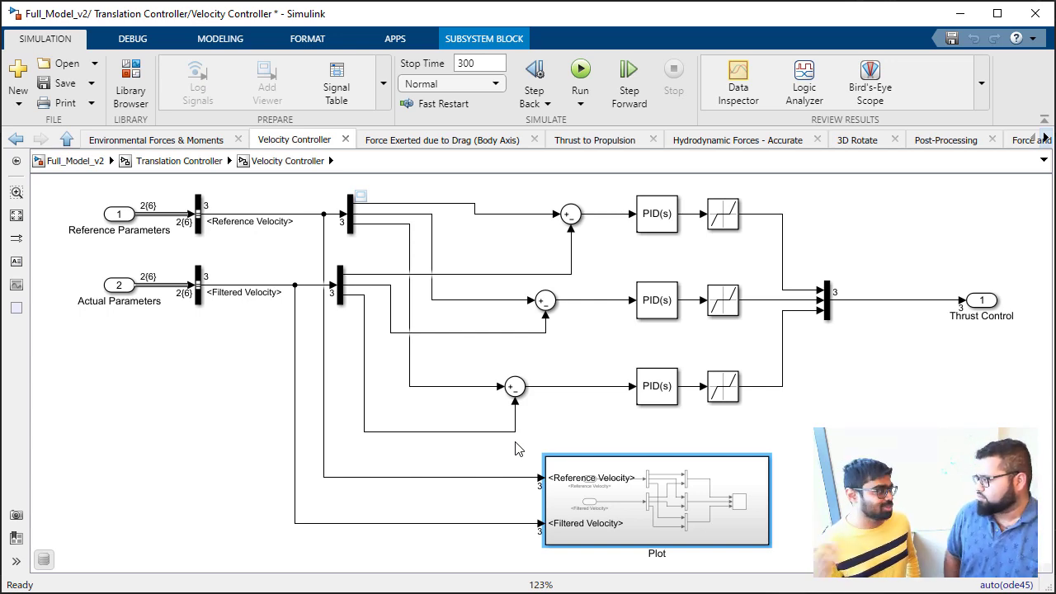
{"action": "left_click", "coordinate": [82, 161]}
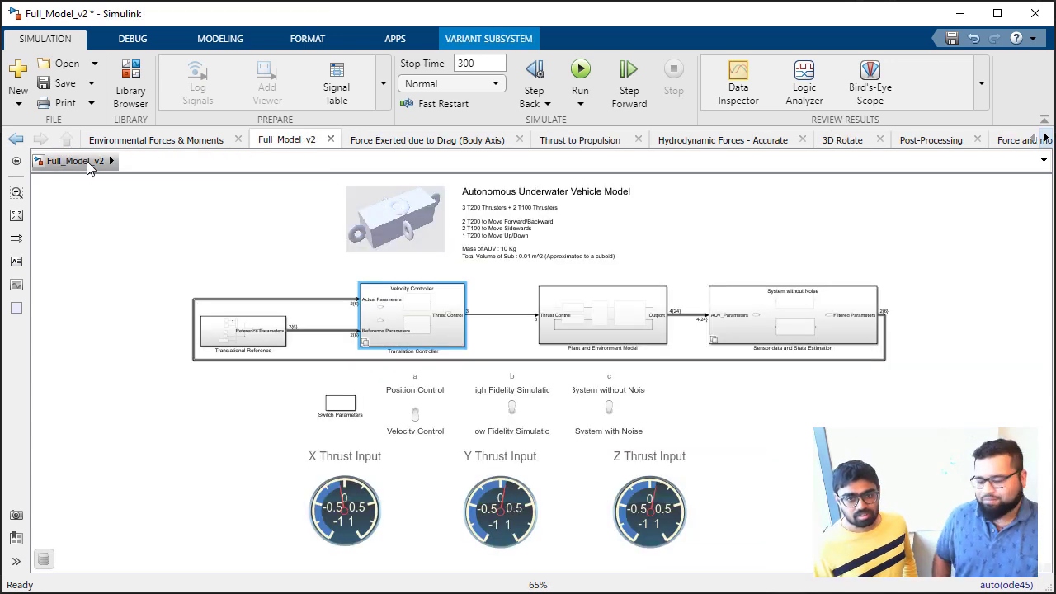